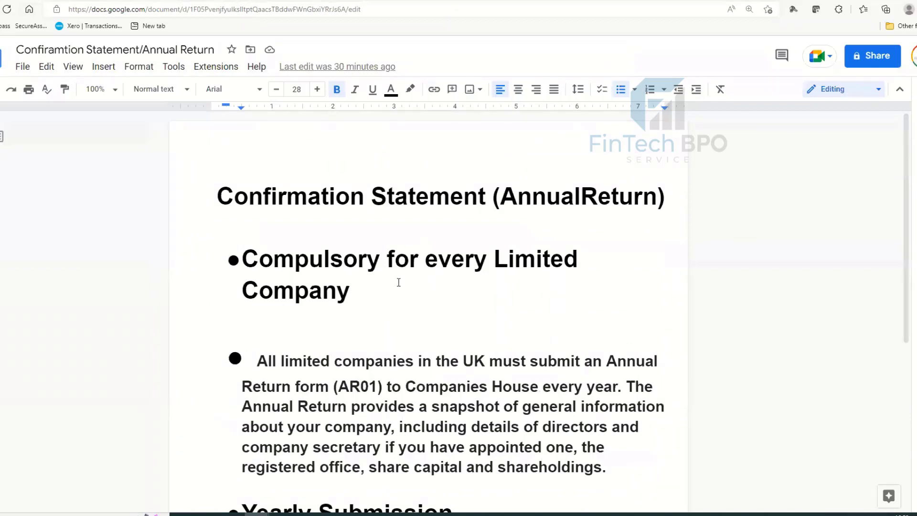
# Sign in to the WebFiling account with the saved email and a retyped account password
pyautogui.scroll(-3, 397, 282)
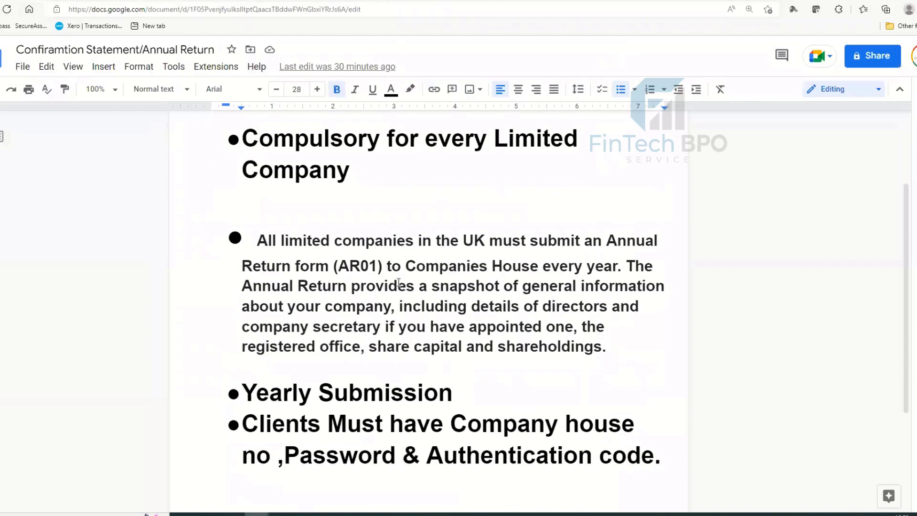
pyautogui.scroll(-1, 397, 286)
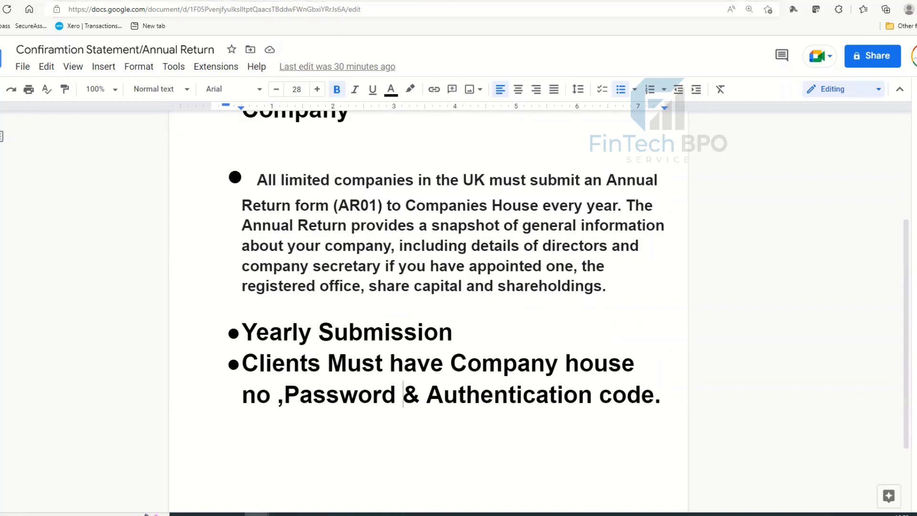
pyautogui.hotkey('ctrl', 'Tab')
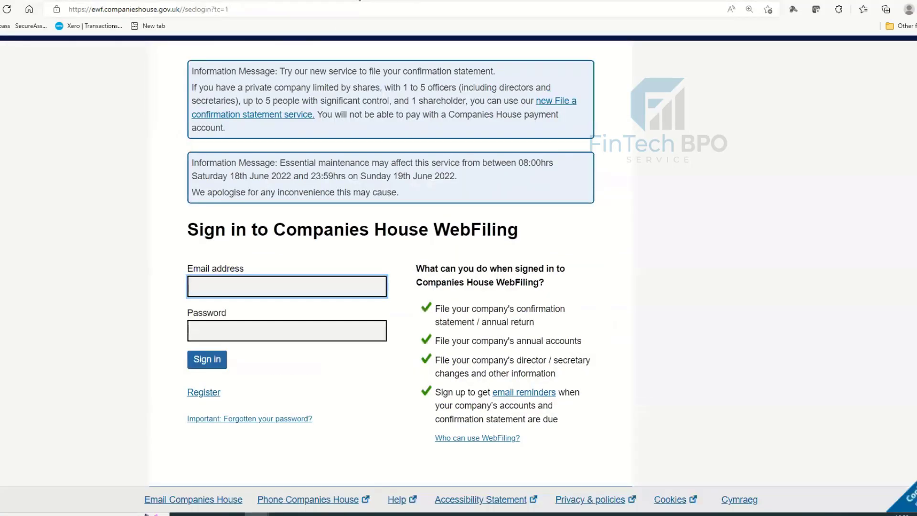
pyautogui.click(273, 287)
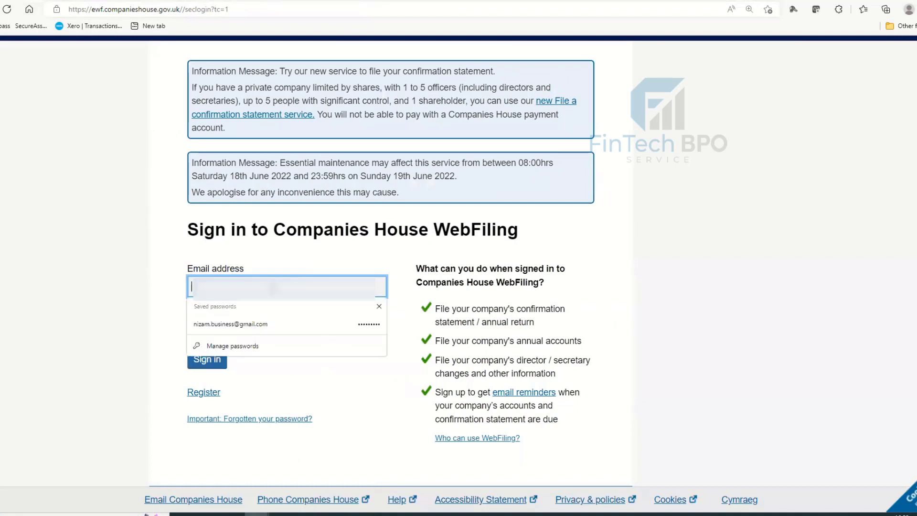
pyautogui.click(255, 325)
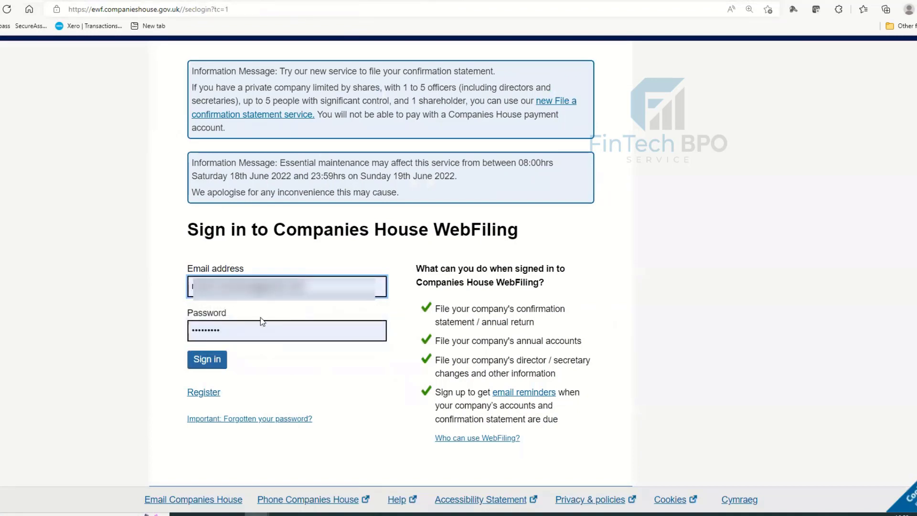
pyautogui.click(251, 329)
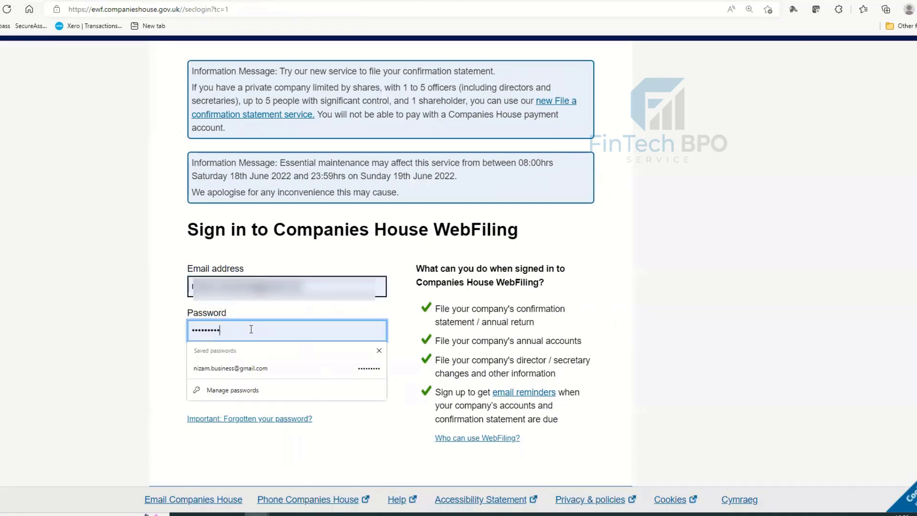
pyautogui.press('BackSpace')
pyautogui.press('BackSpace')
pyautogui.press('BackSpace')
pyautogui.press('BackSpace')
pyautogui.press('BackSpace')
pyautogui.press('BackSpace')
pyautogui.press('BackSpace')
pyautogui.press('BackSpace')
pyautogui.press('BackSpace')
pyautogui.write('******')
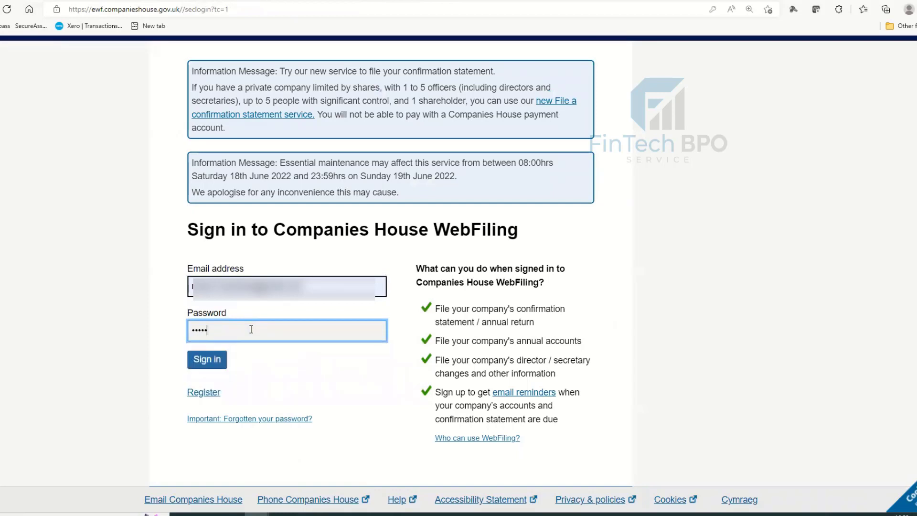
pyautogui.write('****')
pyautogui.click(207, 363)
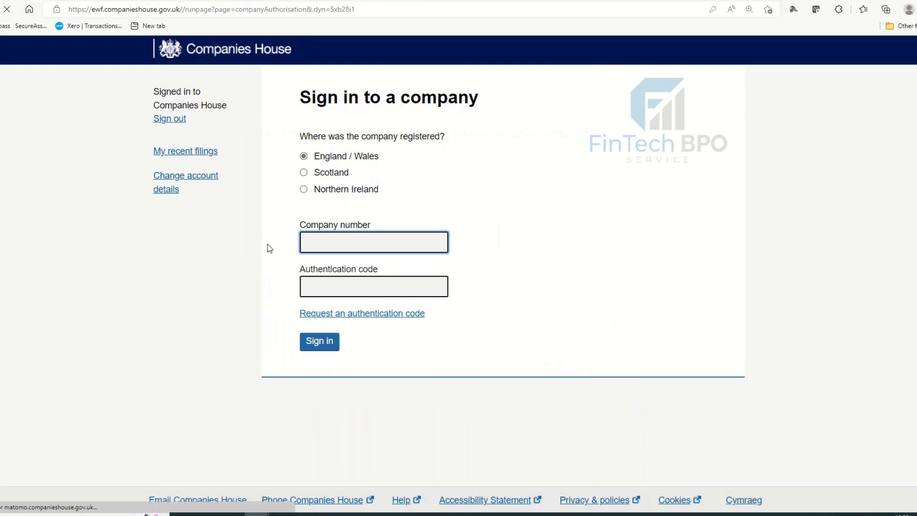
# Enter the company number and the company authentication code, then sign in to the company
pyautogui.hotkey('ctrl', 'v')
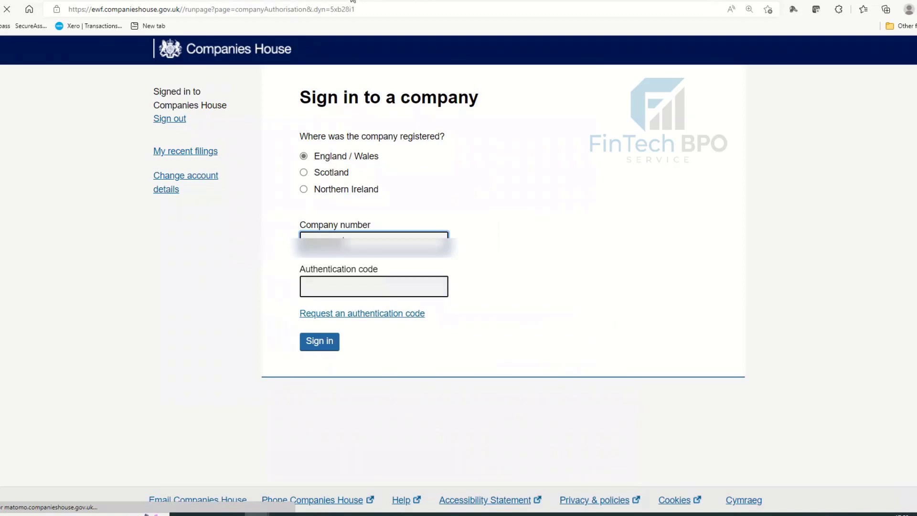
pyautogui.click(349, 290)
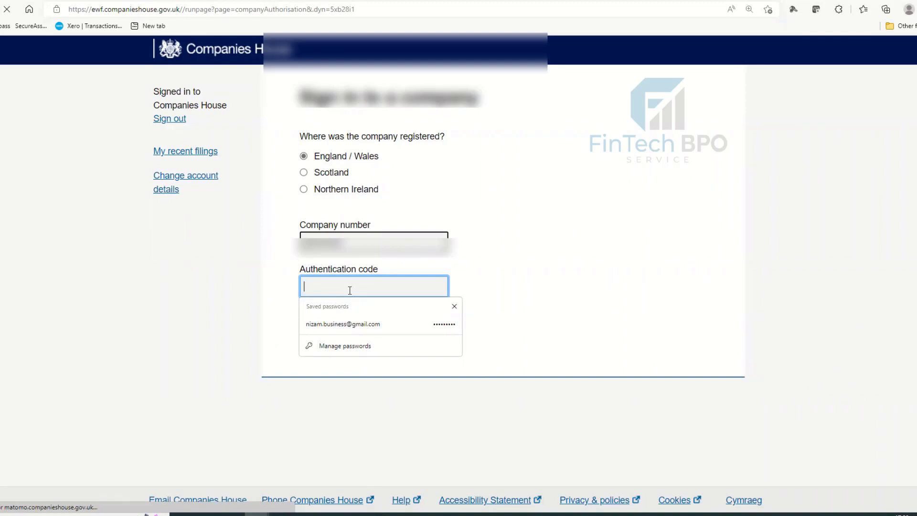
pyautogui.click(589, 196)
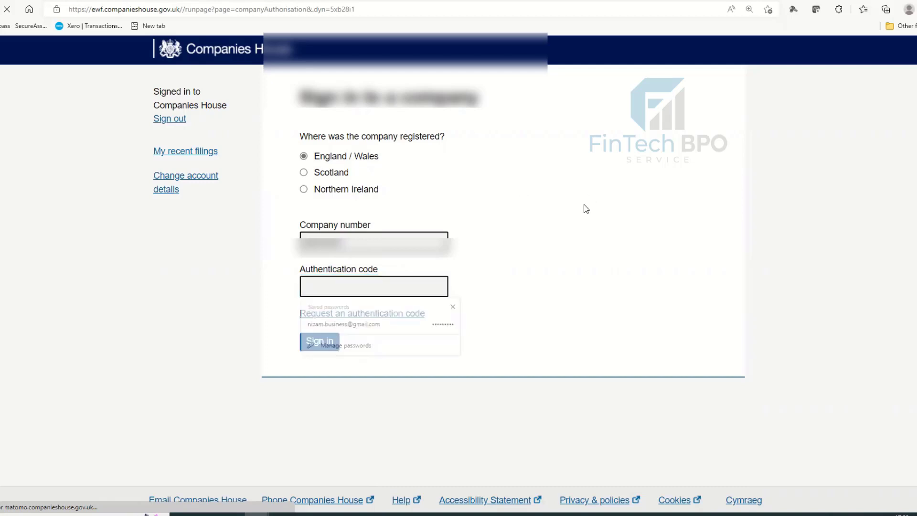
pyautogui.click(333, 285)
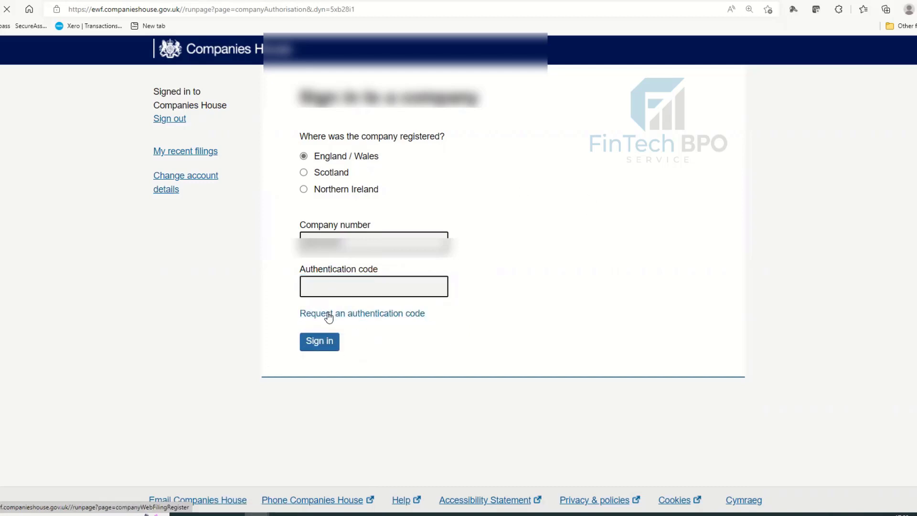
pyautogui.click(336, 291)
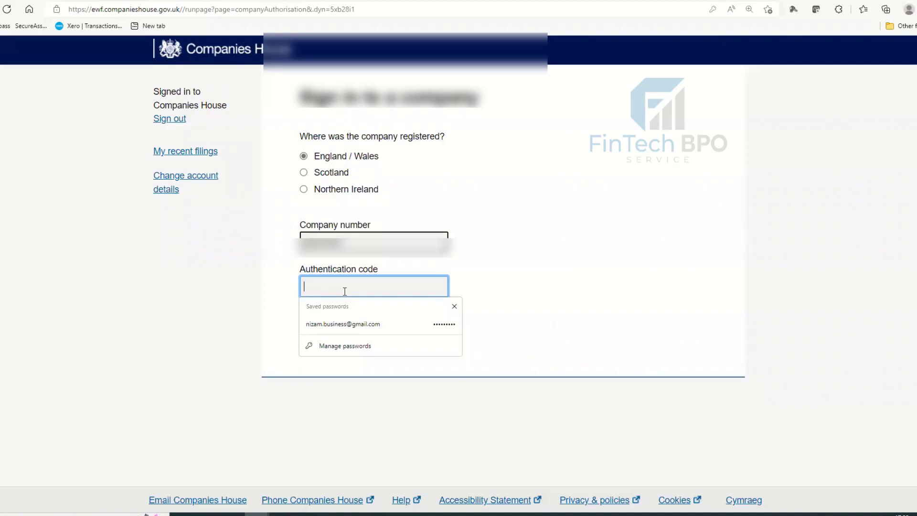
pyautogui.write('••')
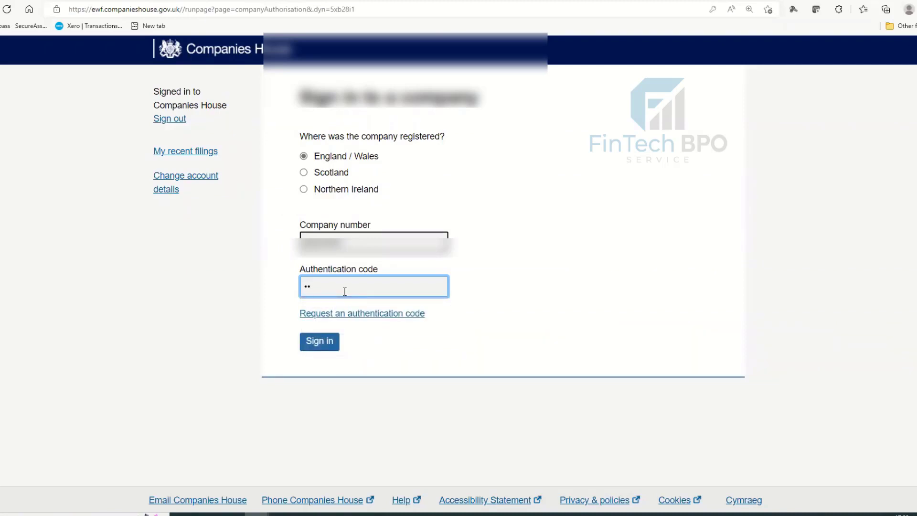
pyautogui.write('••••')
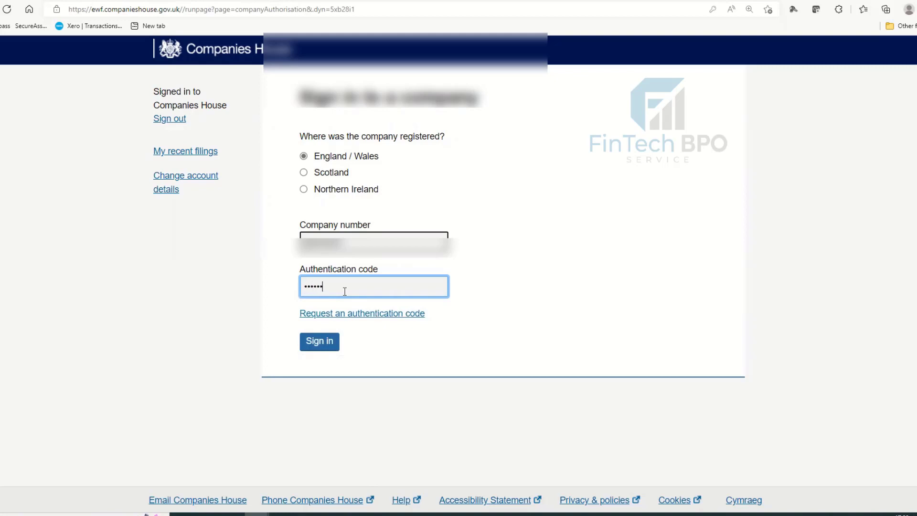
pyautogui.click(333, 342)
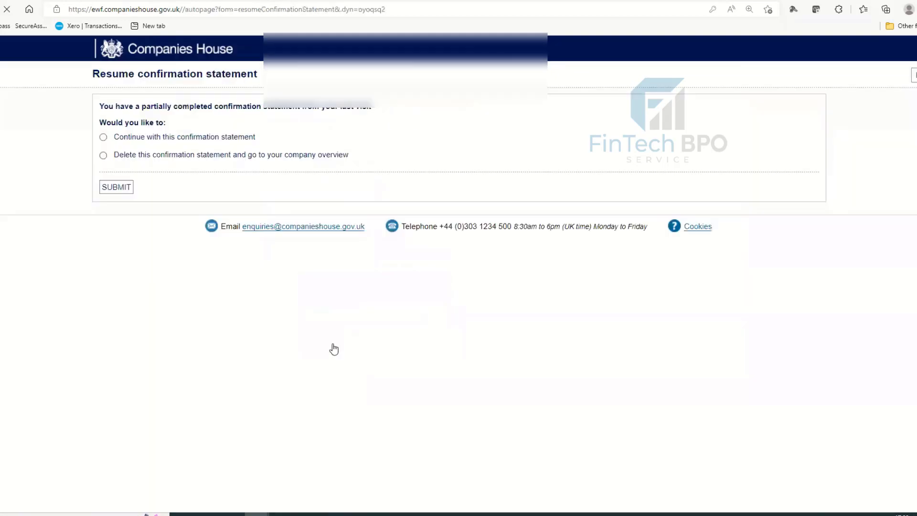
# Choose to delete the partial confirmation statement and go to the company overview
pyautogui.click(103, 156)
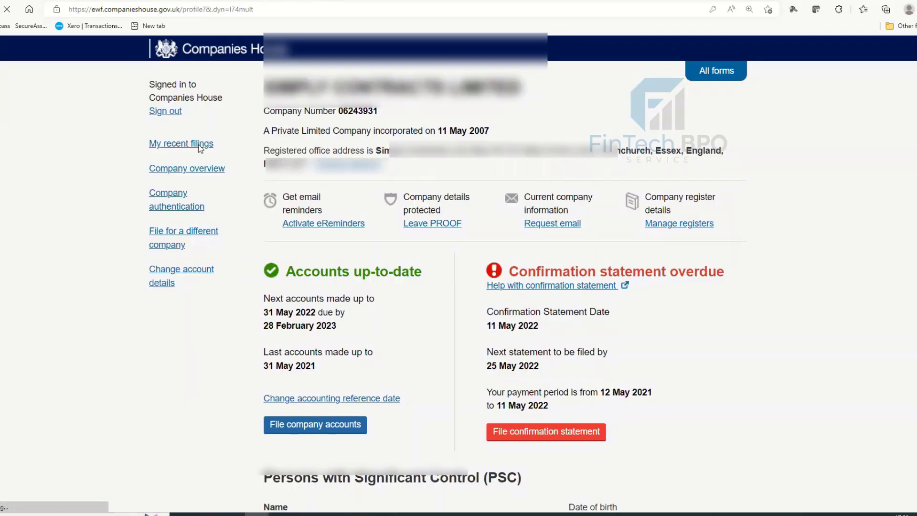
pyautogui.scroll(-1, 629, 282)
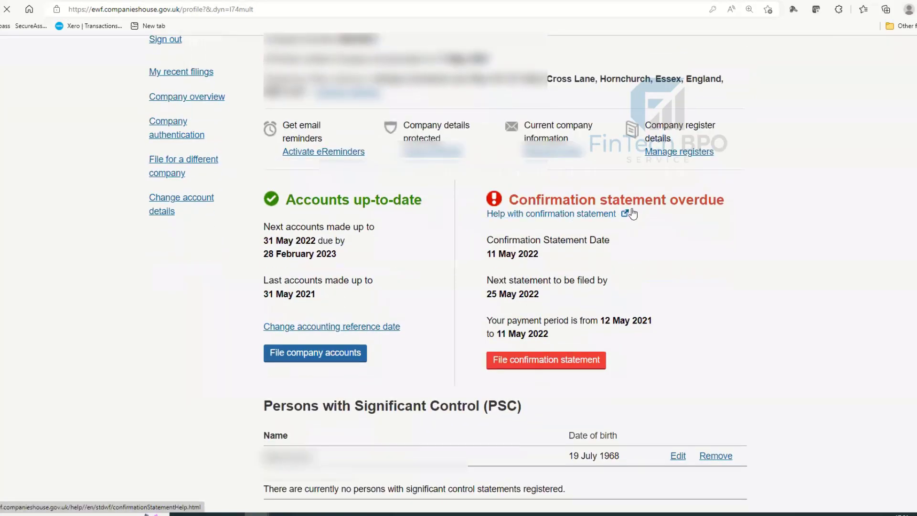
# Start filing the overdue confirmation statement from the company overview
pyautogui.click(558, 361)
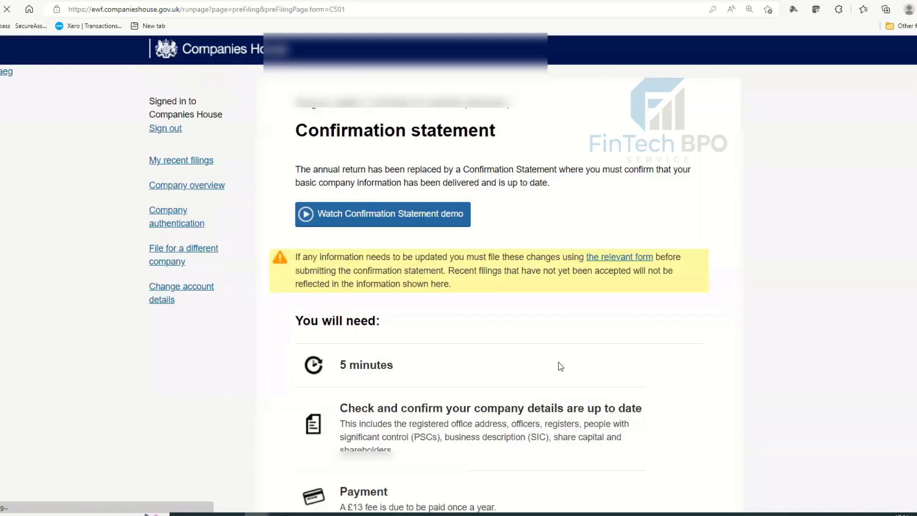
pyautogui.scroll(-3, 476, 303)
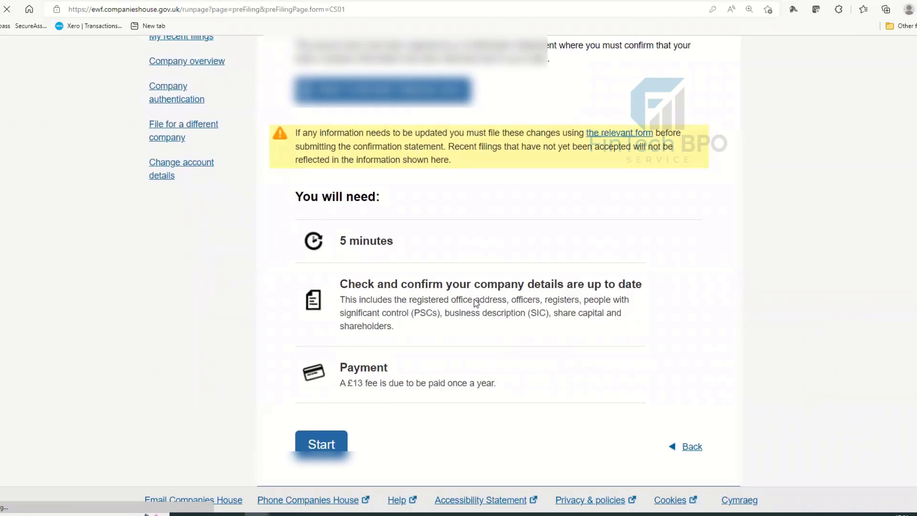
pyautogui.click(320, 444)
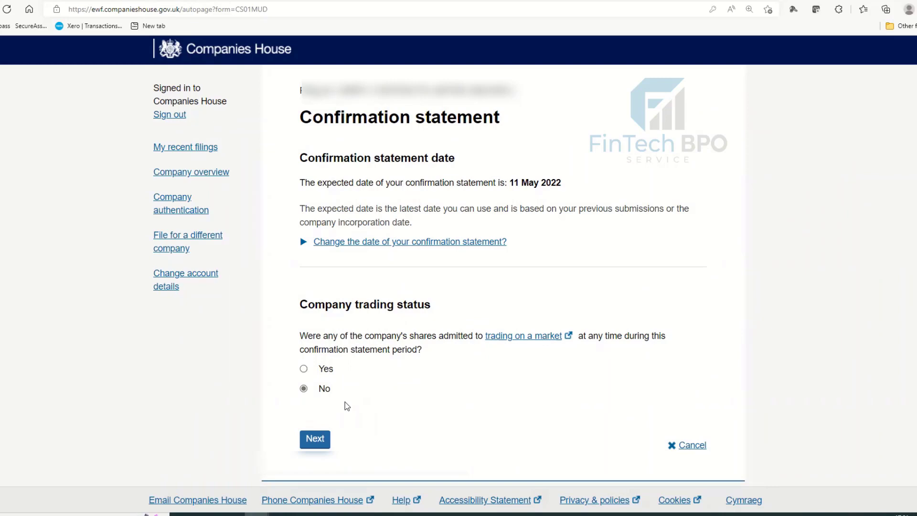
# Accept the 11 May 2022 statement date and No trading status to continue
pyautogui.click(316, 444)
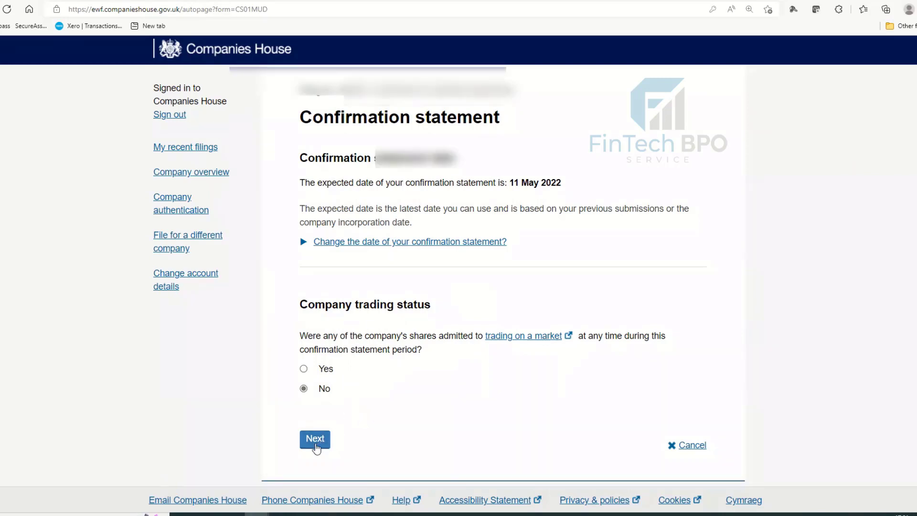
pyautogui.click(316, 448)
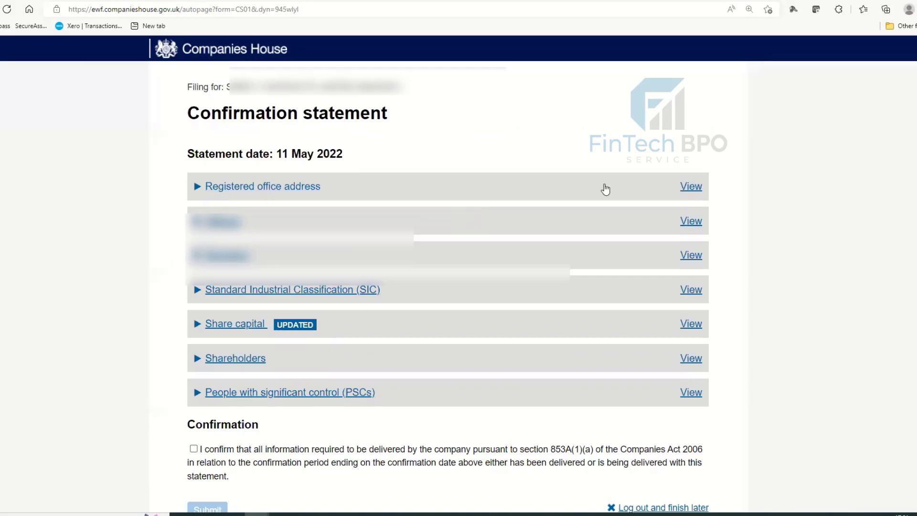
# Review the registered office address, officers, registers and SIC code sections one by one
pyautogui.click(688, 186)
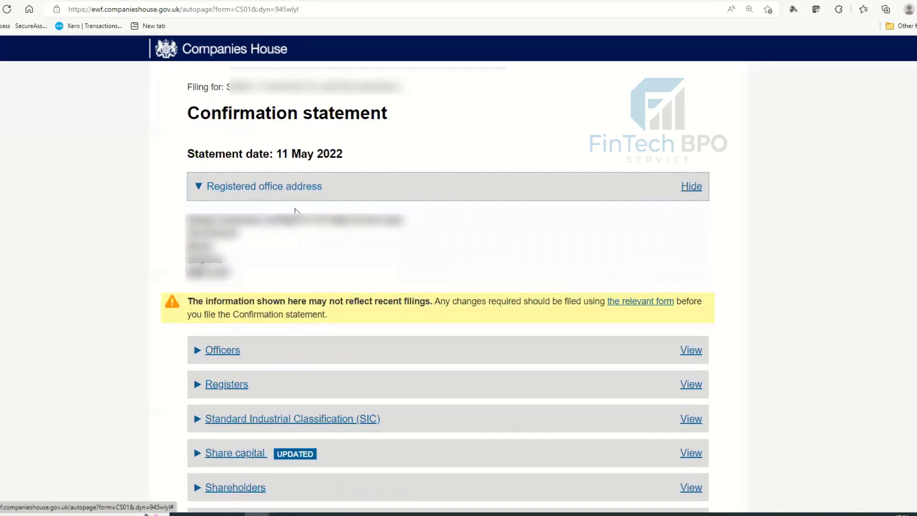
pyautogui.click(201, 190)
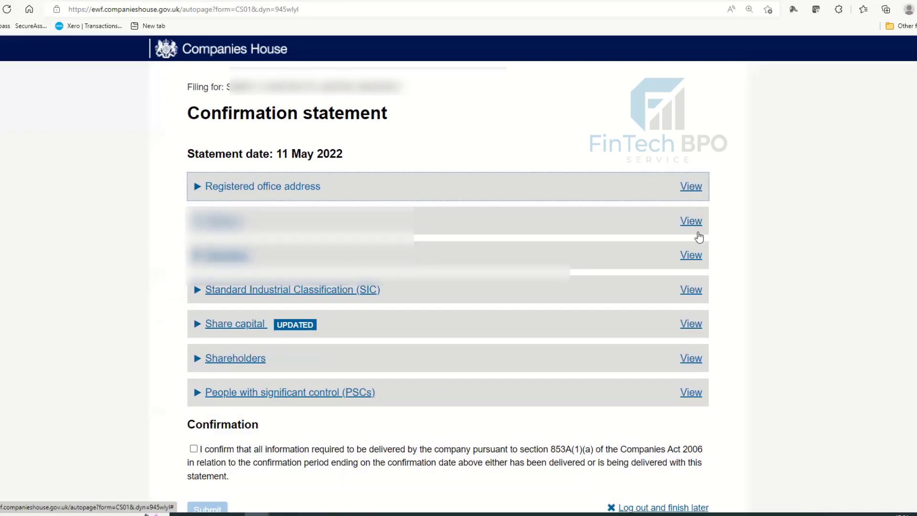
pyautogui.click(201, 220)
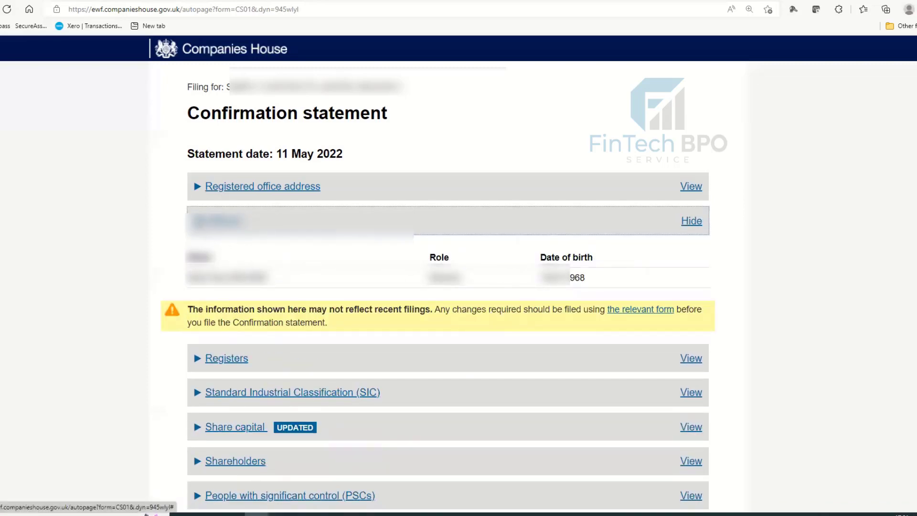
pyautogui.click(199, 220)
pyautogui.click(223, 255)
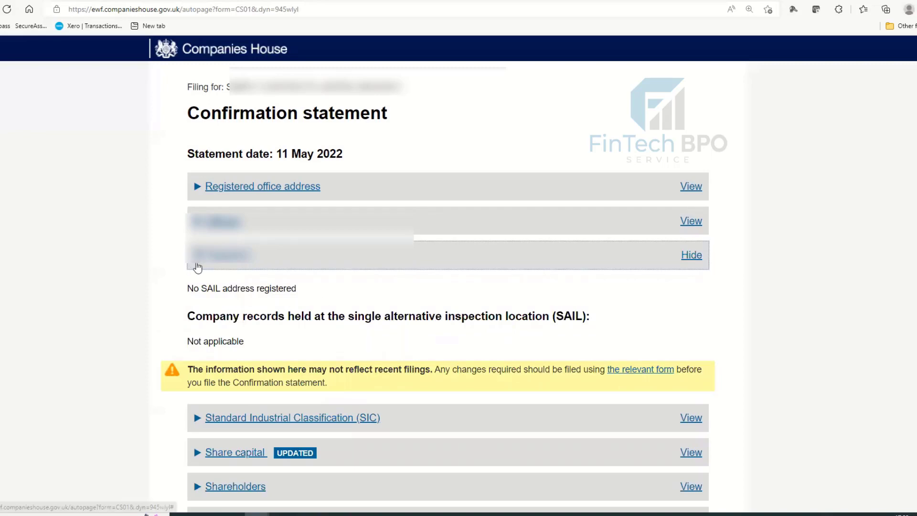
pyautogui.click(198, 265)
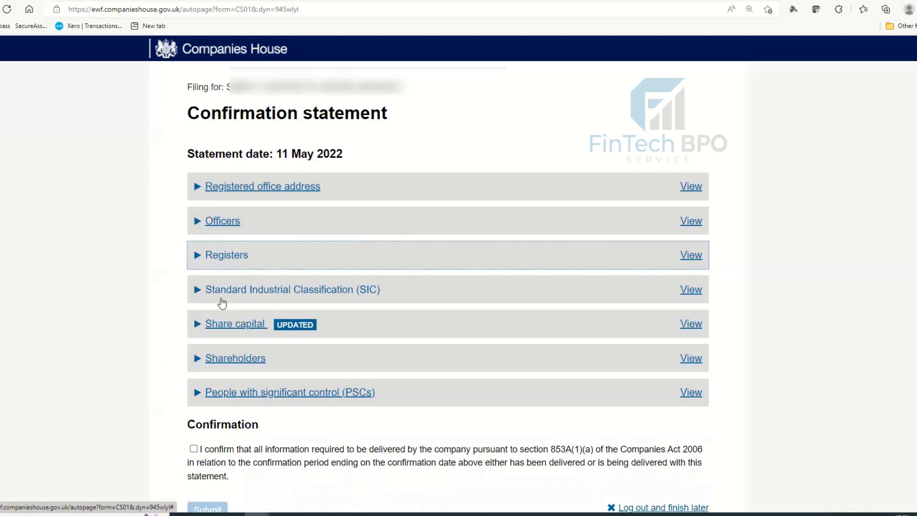
pyautogui.click(222, 302)
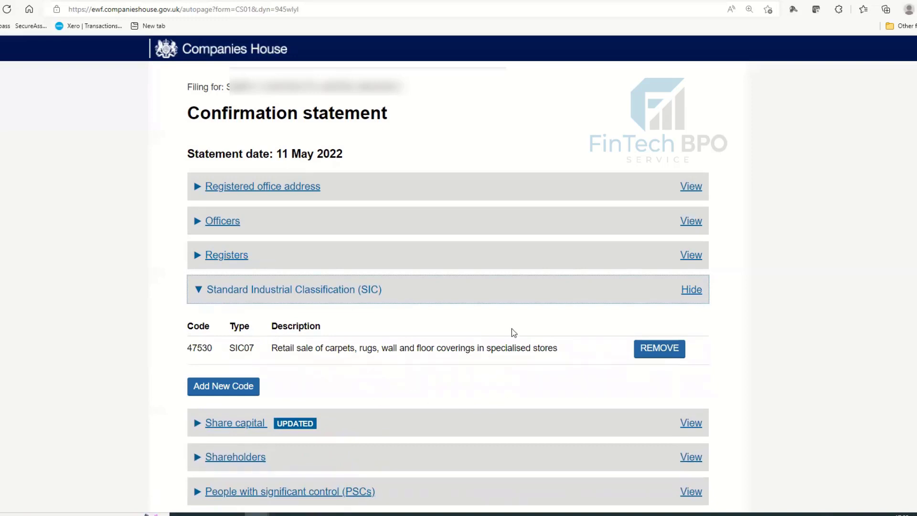
pyautogui.click(202, 293)
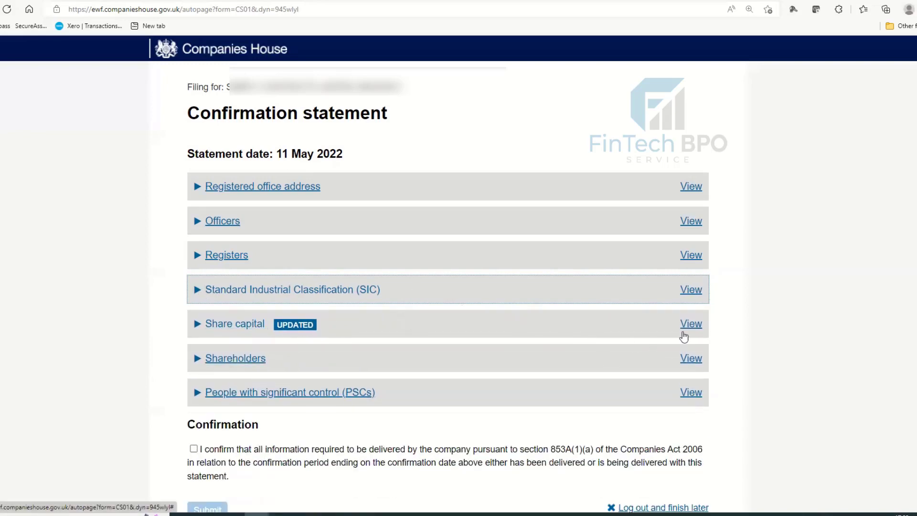
# Review the share capital details, then expand the people with significant control section
pyautogui.click(691, 324)
pyautogui.scroll(-2, 462, 398)
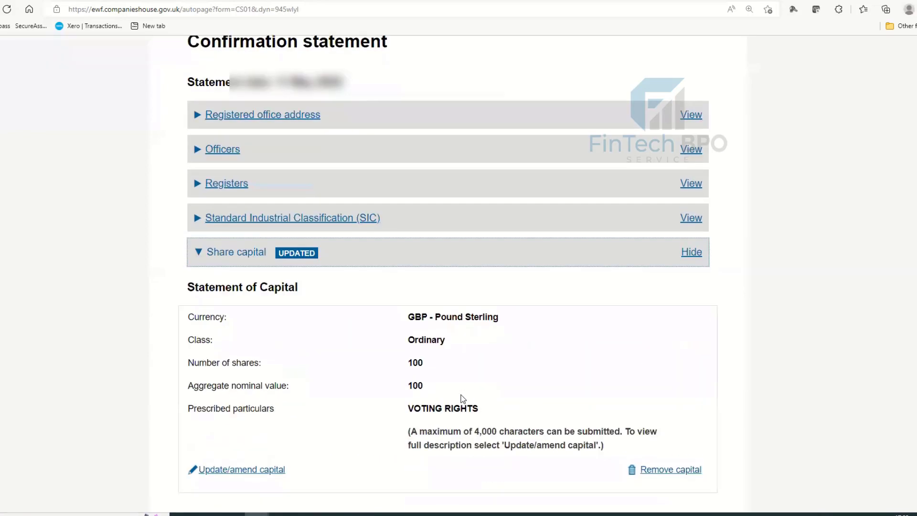
pyautogui.scroll(-2, 462, 398)
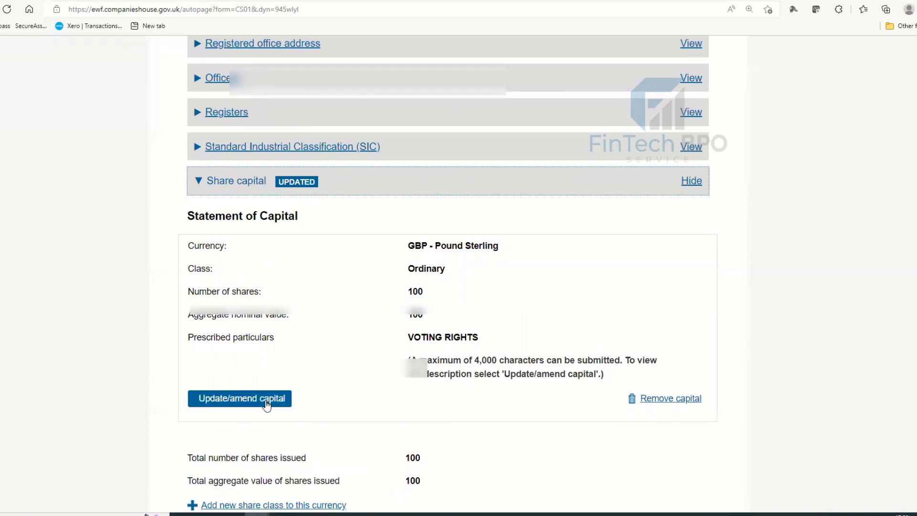
pyautogui.scroll(-2, 543, 335)
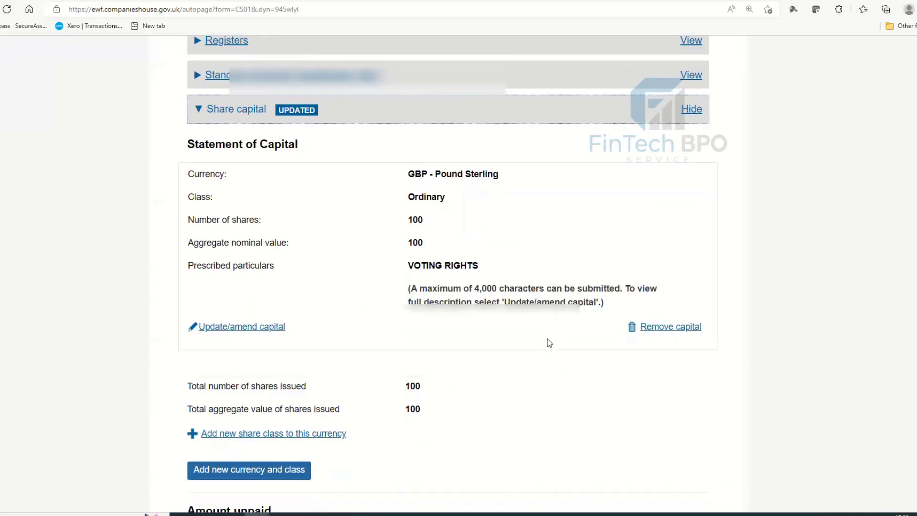
pyautogui.scroll(2, 535, 299)
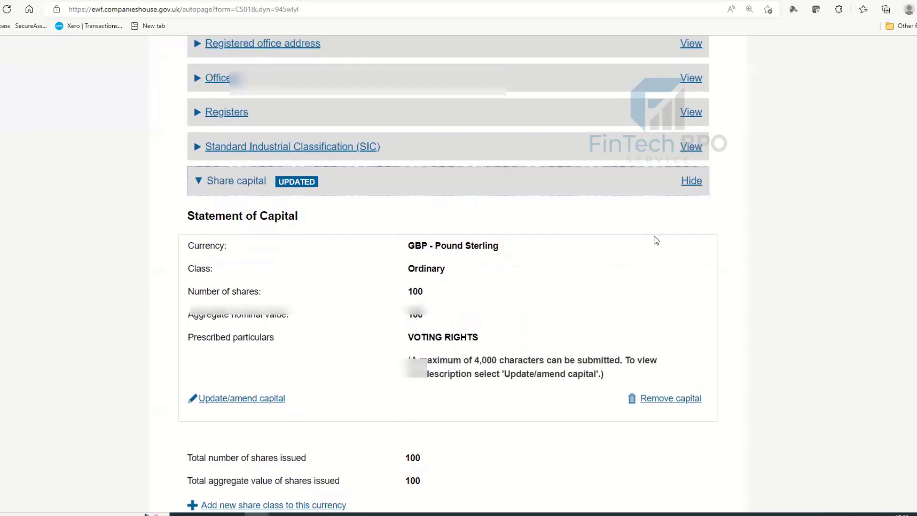
pyautogui.click(696, 185)
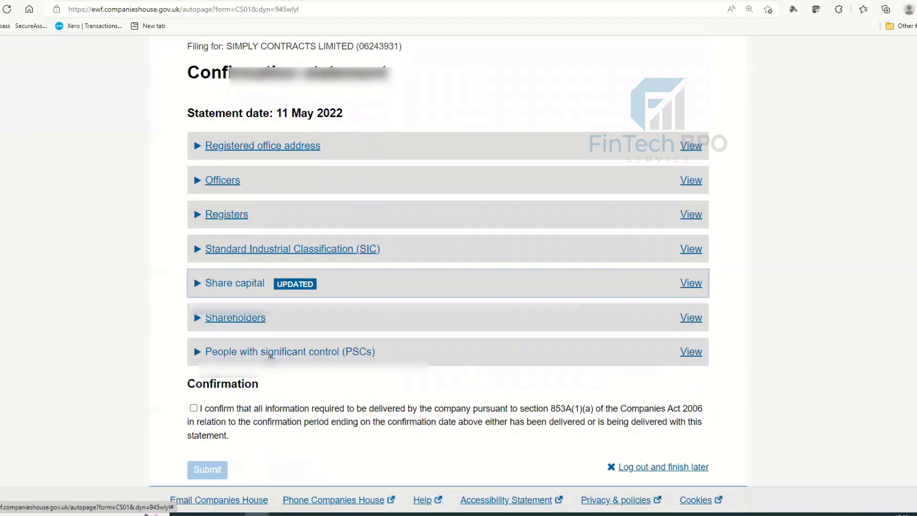
pyautogui.click(271, 356)
pyautogui.scroll(-3, 410, 350)
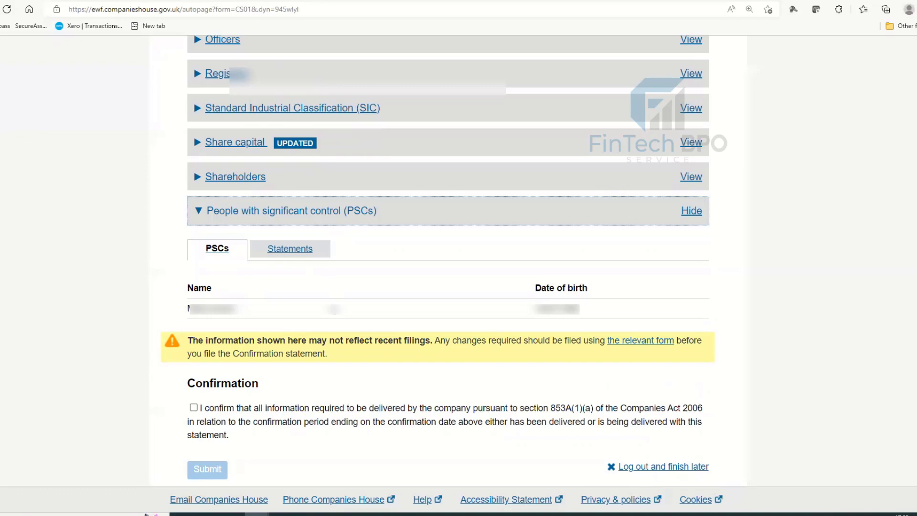
# Tick the declaration, submit the statement, and choose card/PayPal for the £13.00 fee
pyautogui.click(194, 407)
pyautogui.click(195, 408)
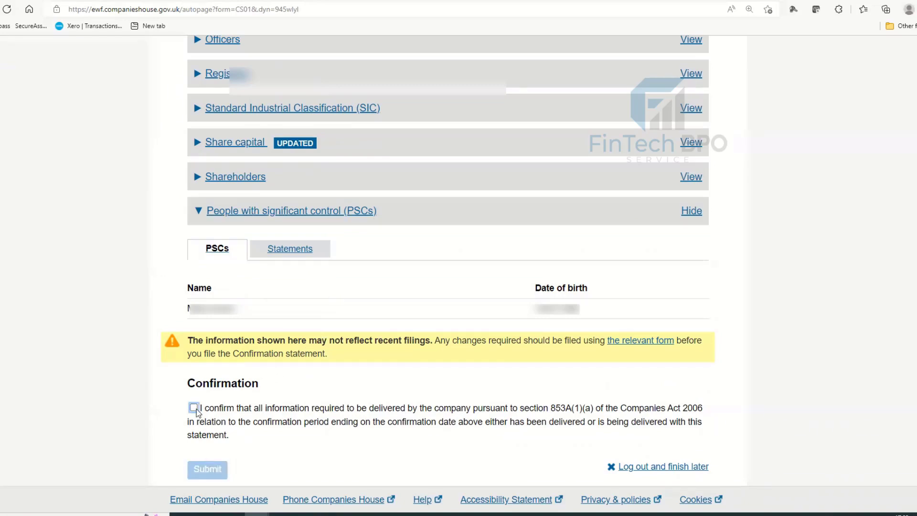
pyautogui.click(195, 408)
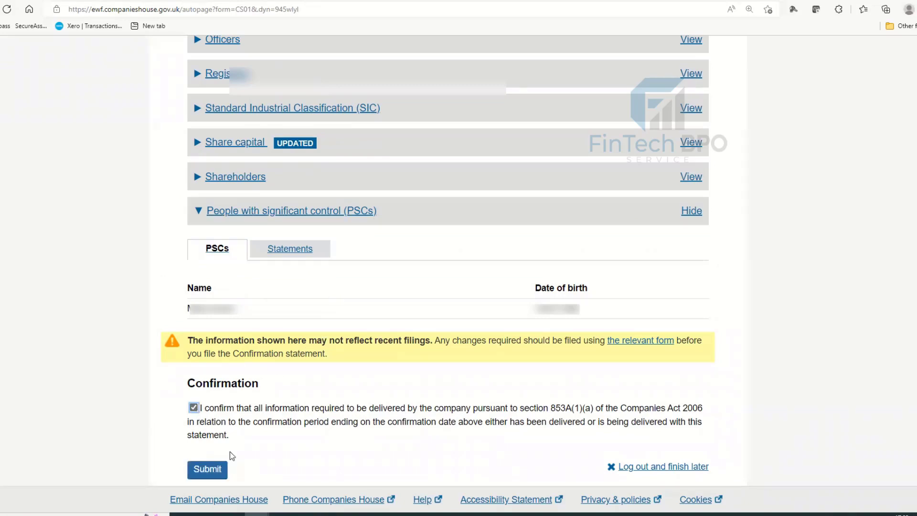
pyautogui.click(211, 473)
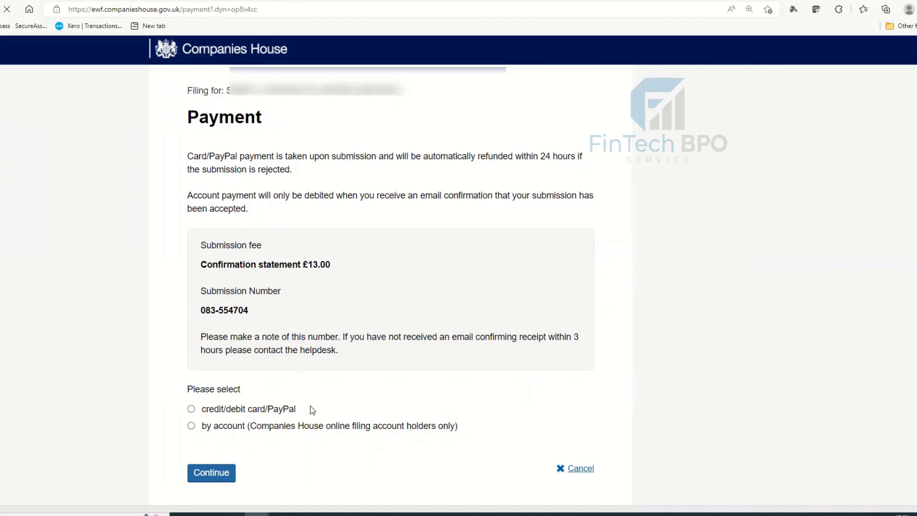
pyautogui.click(192, 409)
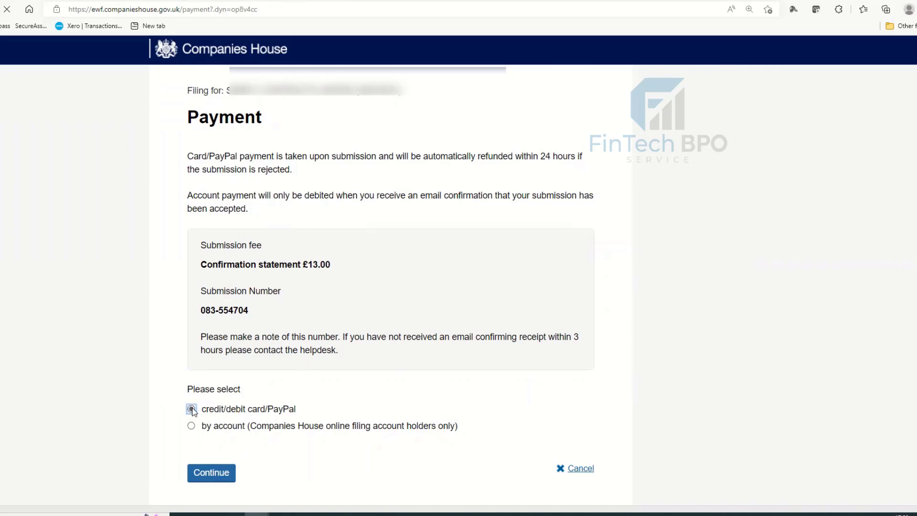
pyautogui.click(213, 473)
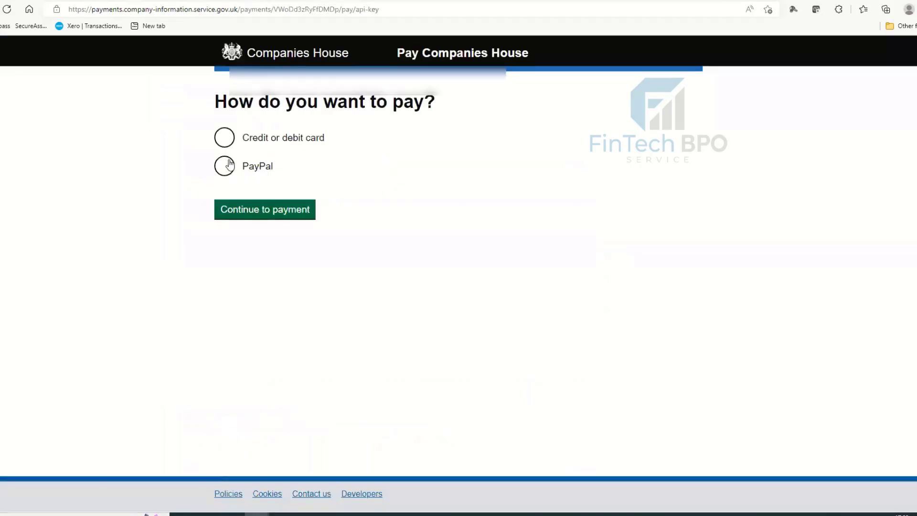
# Choose PayPal as the payment method and log in with the PayPal account password
pyautogui.click(229, 163)
pyautogui.click(275, 210)
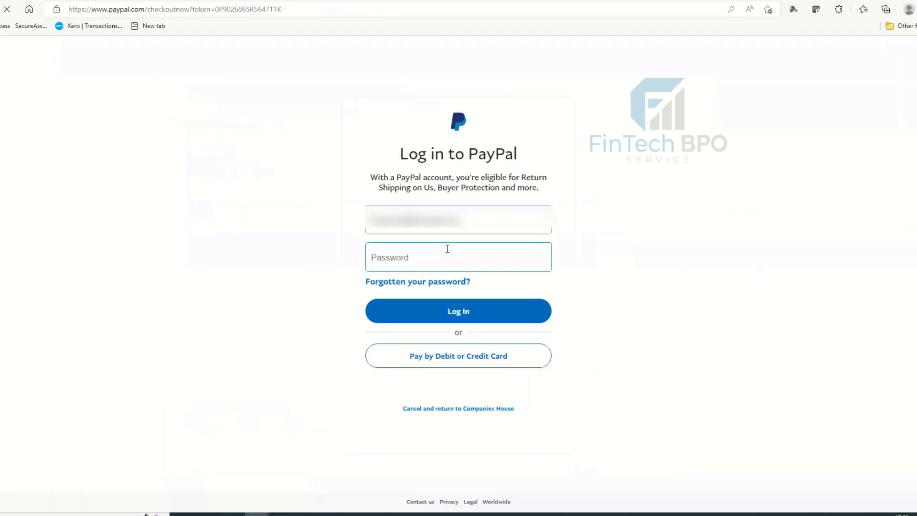
pyautogui.click(447, 249)
pyautogui.write('••')
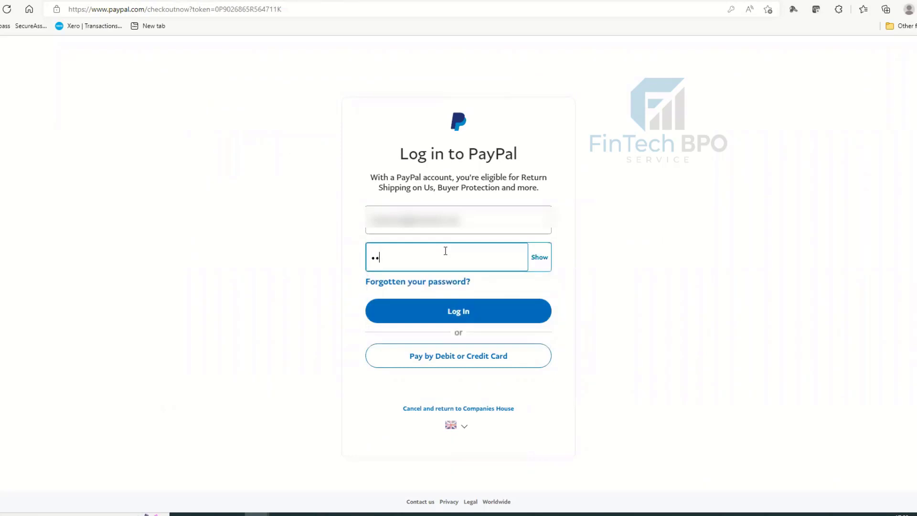
pyautogui.write('•••••••')
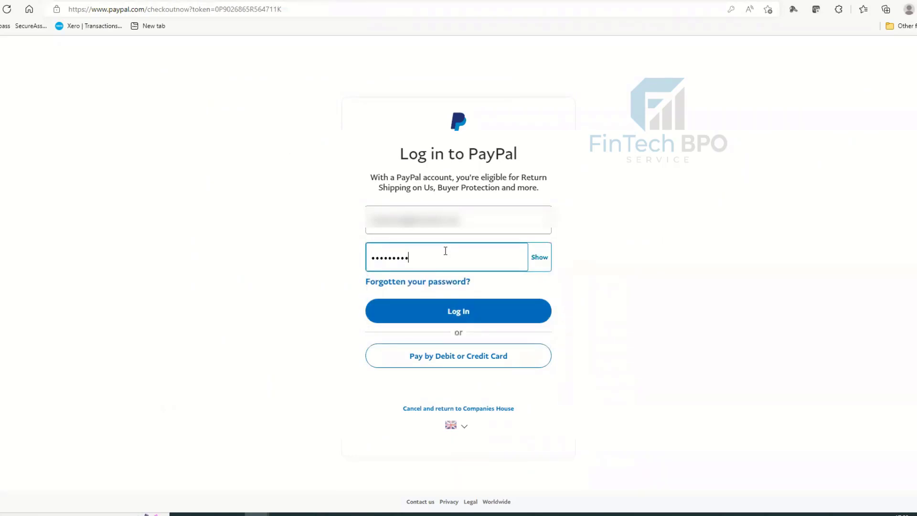
pyautogui.click(444, 314)
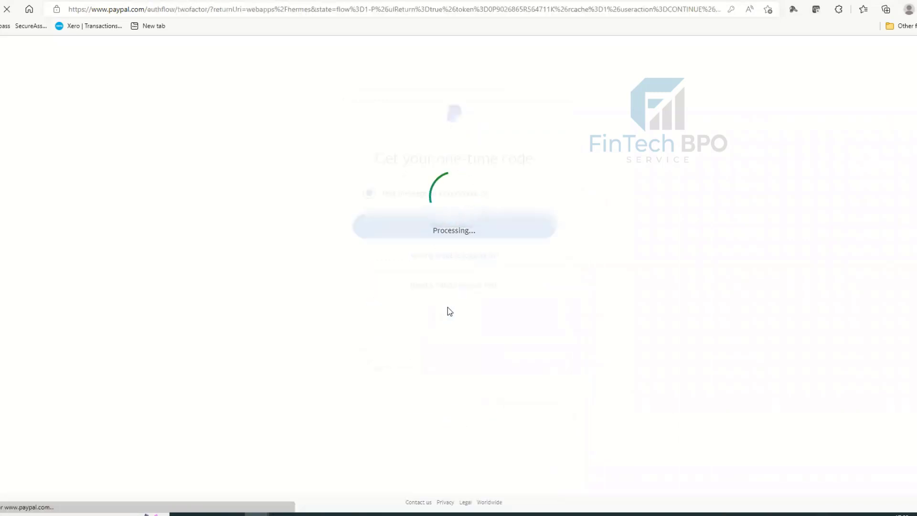
# Verify with a one-time security code and pay £13 from the Santander current account
pyautogui.click(461, 231)
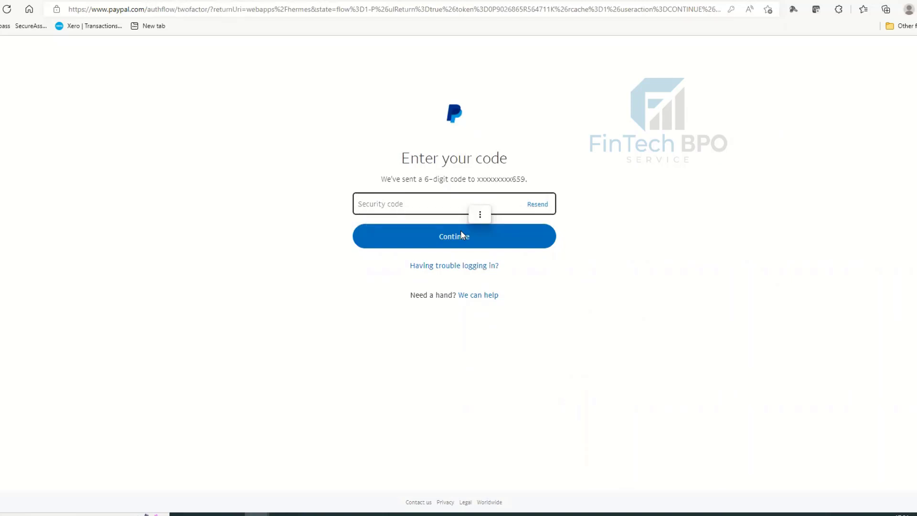
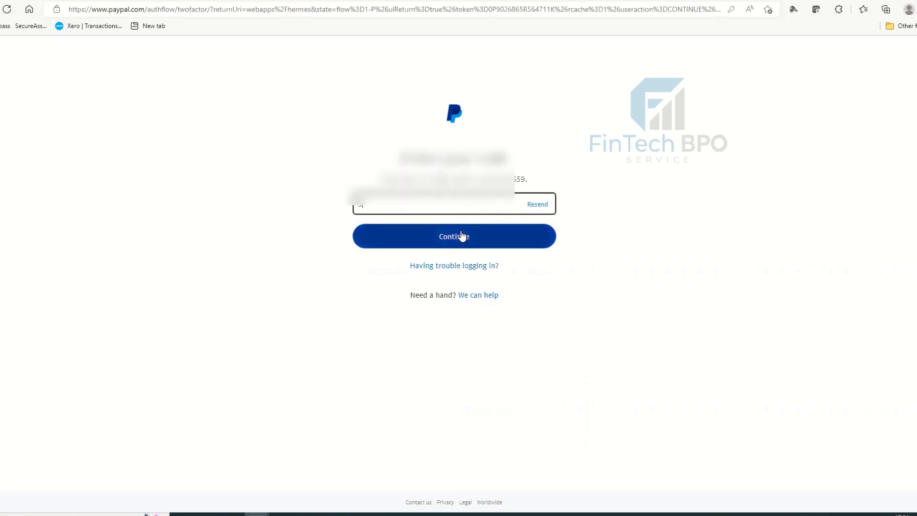
pyautogui.doubleClick(461, 236)
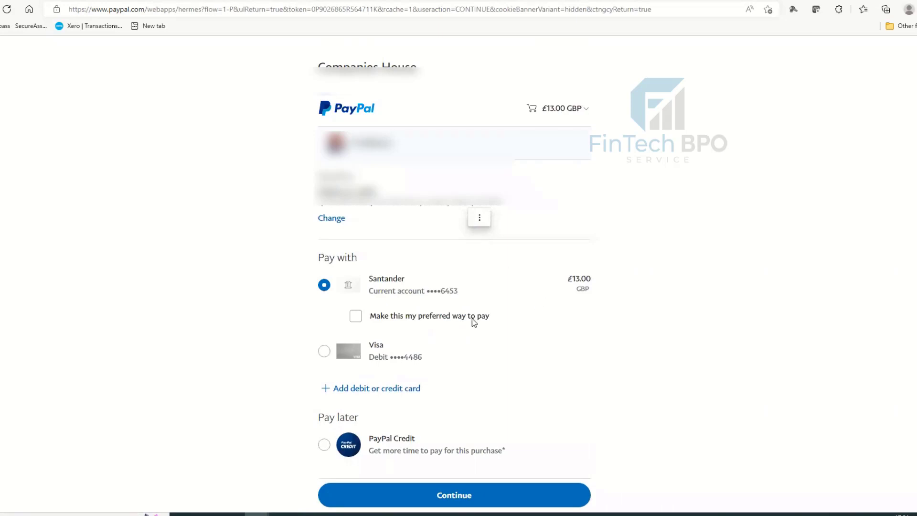
pyautogui.scroll(-2, 451, 334)
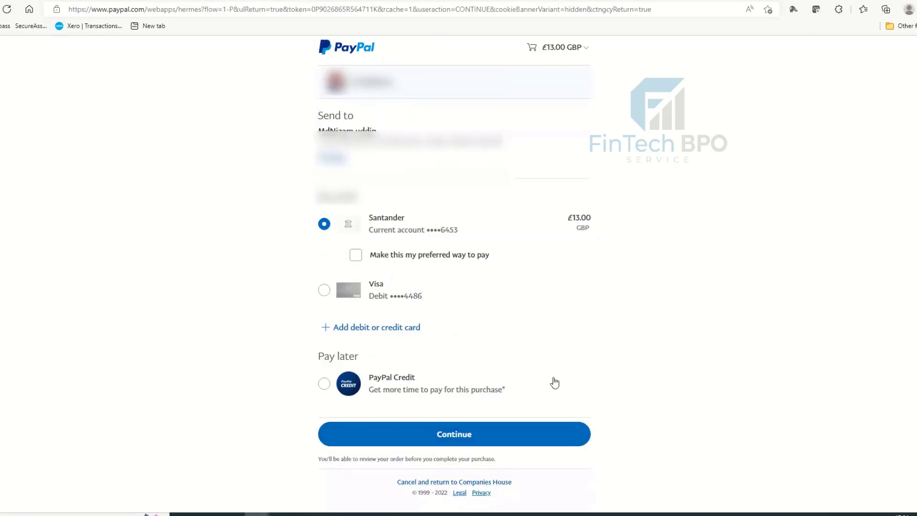
pyautogui.click(475, 435)
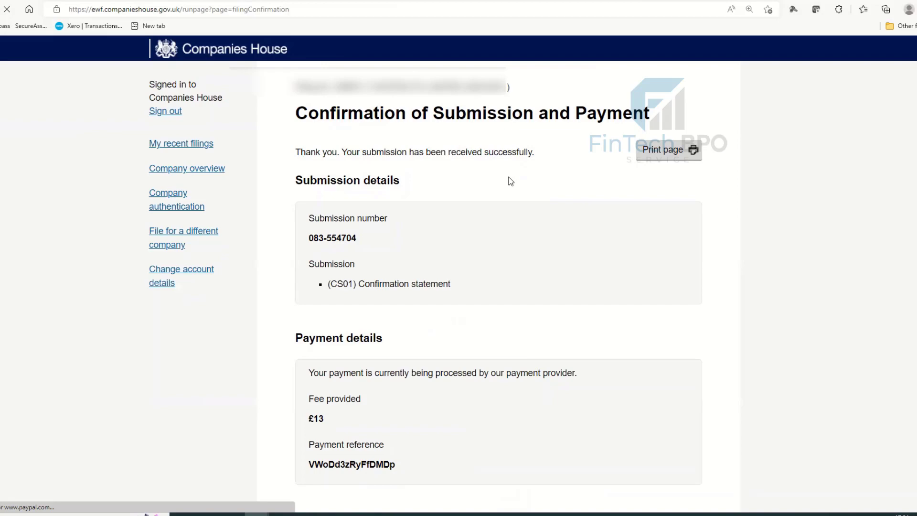
# Review the Confirmation of Submission and Payment page, then continue to the eReminders offer
pyautogui.scroll(-3, 509, 180)
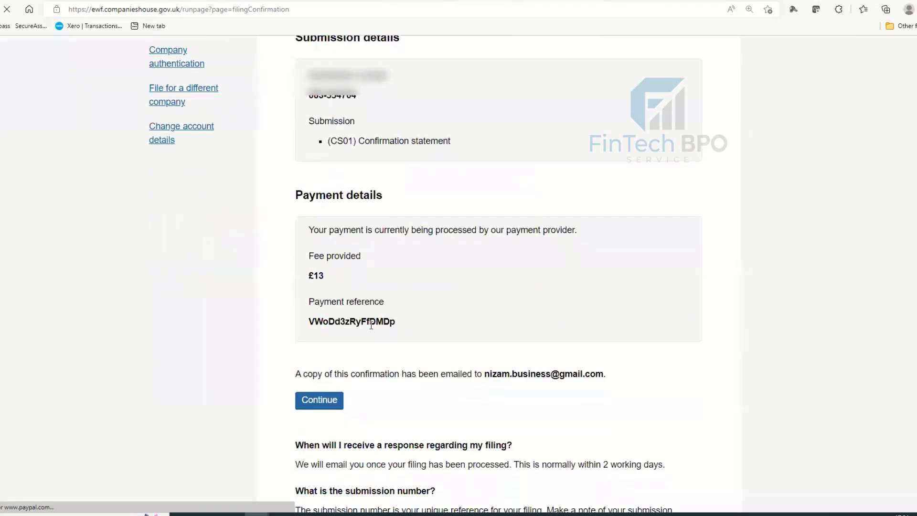
pyautogui.scroll(2, 425, 215)
pyautogui.scroll(1, 426, 217)
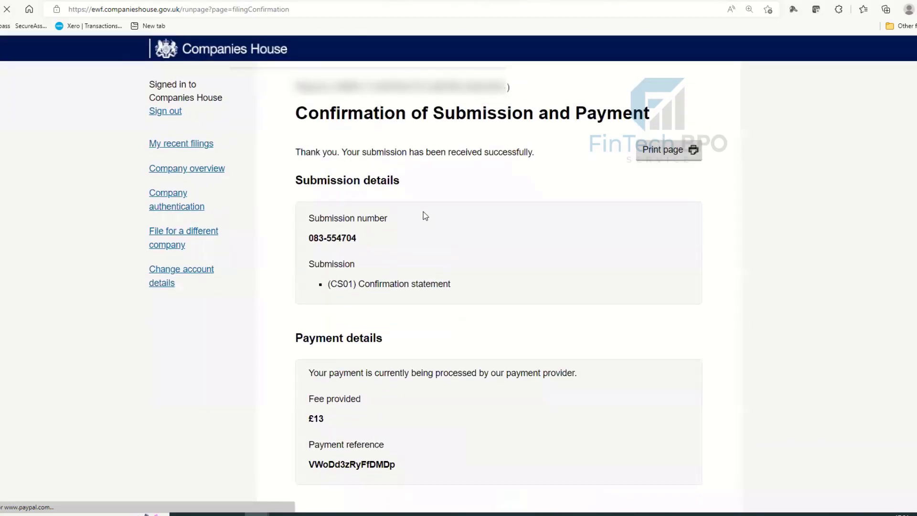
pyautogui.scroll(-4, 423, 211)
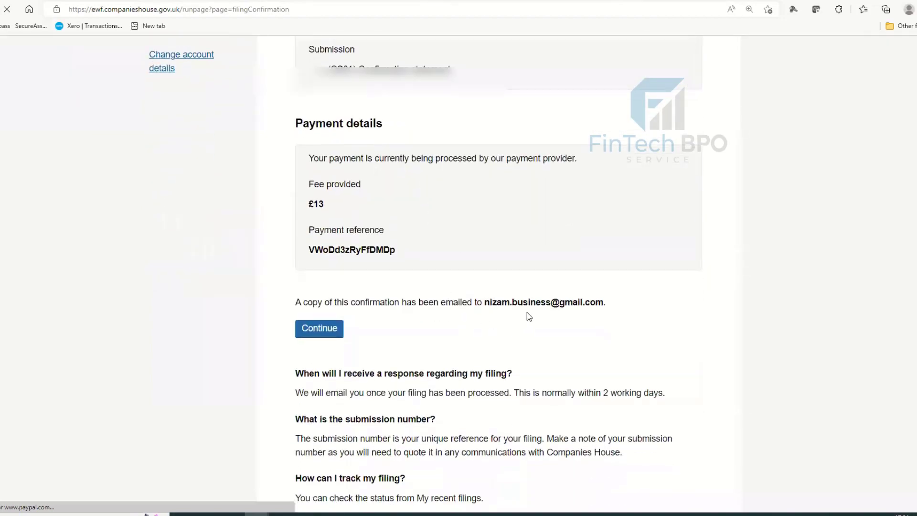
pyautogui.scroll(-1, 328, 338)
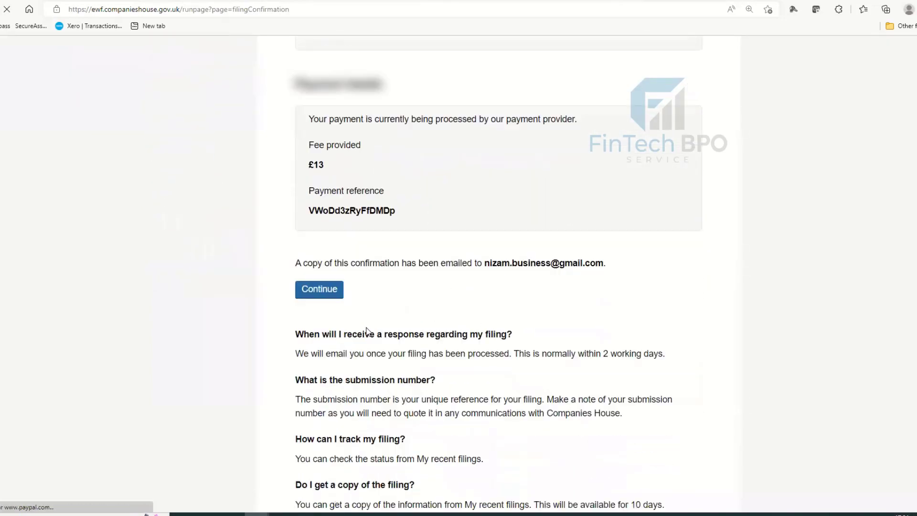
pyautogui.click(321, 264)
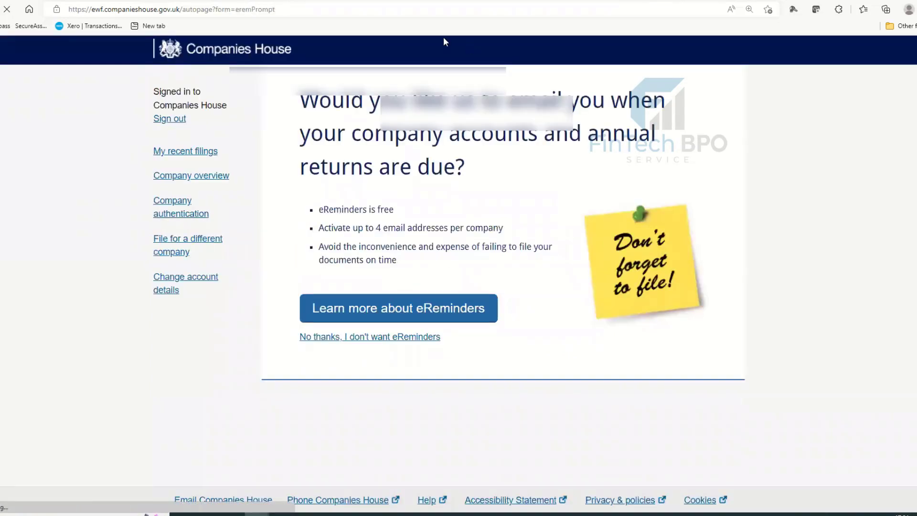
# Open a new tab and go to gmail.com
pyautogui.hotkey('ctrl', 't')
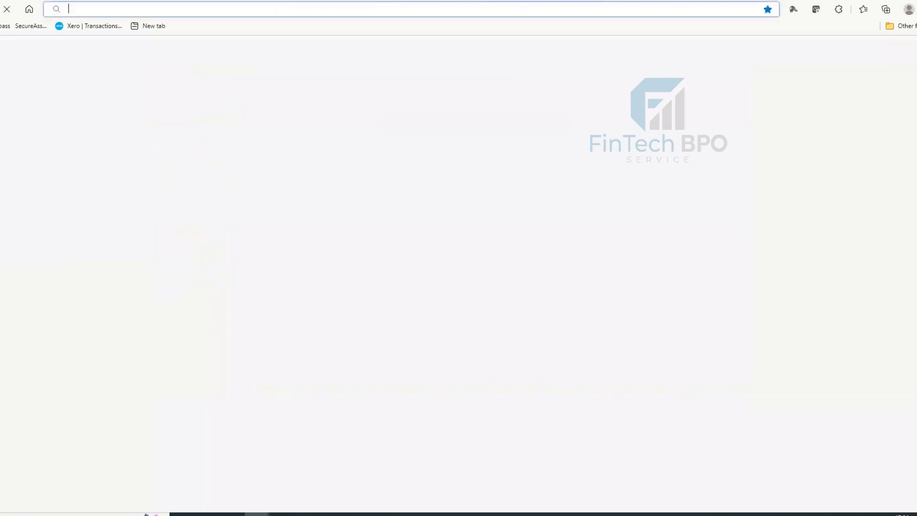
pyautogui.write('gmail.com')
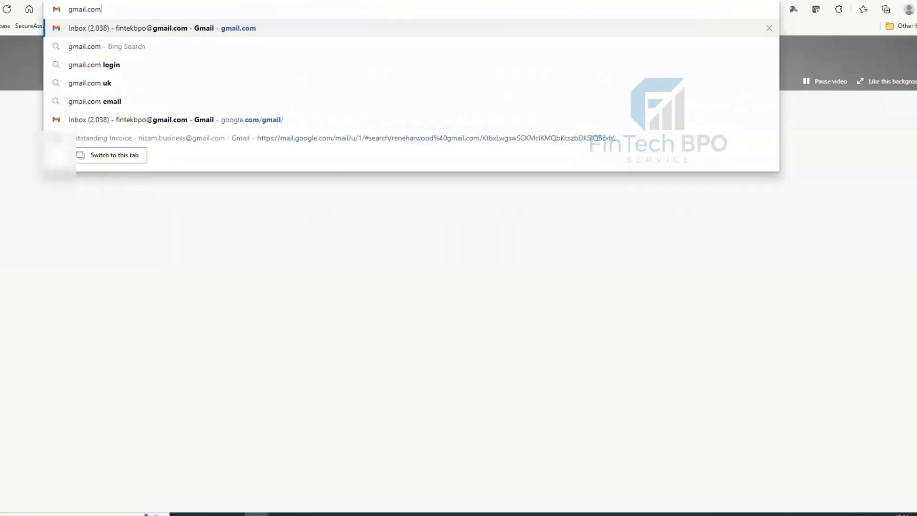
pyautogui.press('Return')
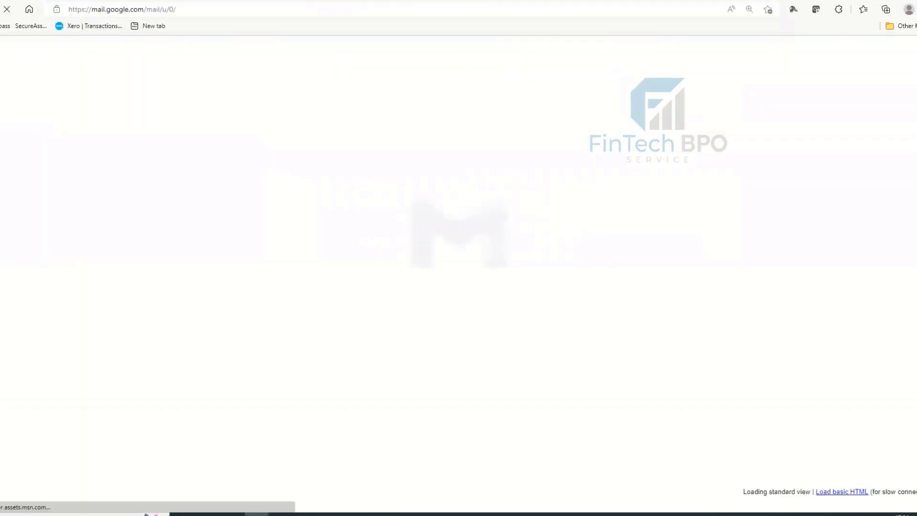